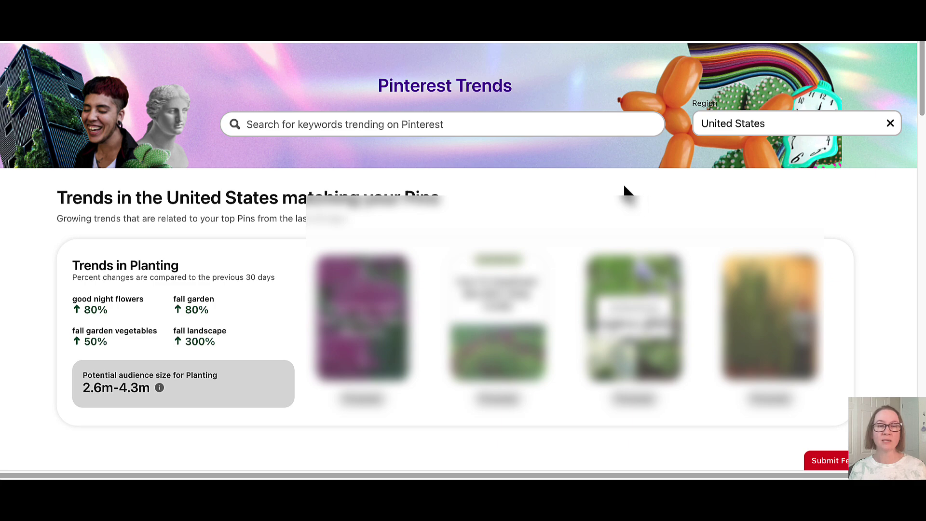
Step: Look over the trends matching your Pins, this month's top trends and the Discover trends keyword table for the United States
scroll(621, 186, down, 2)
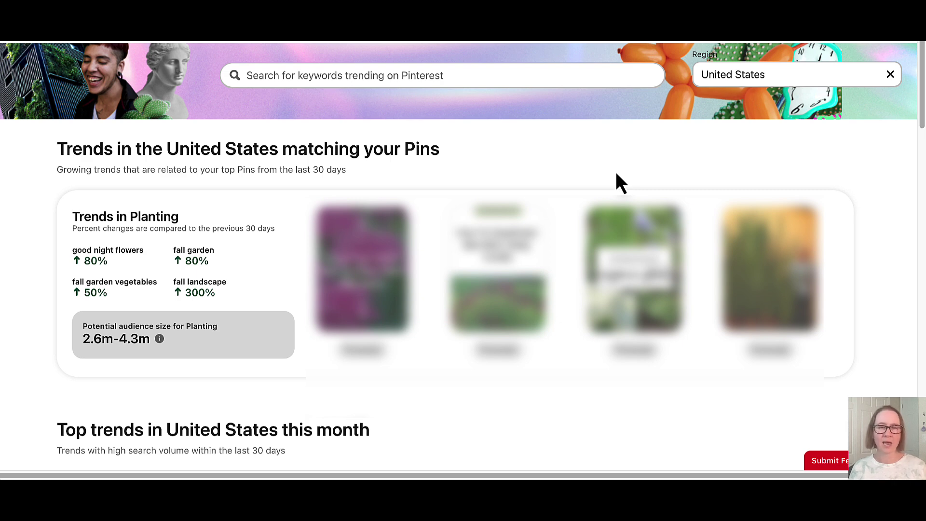
scroll(616, 203, down, 3)
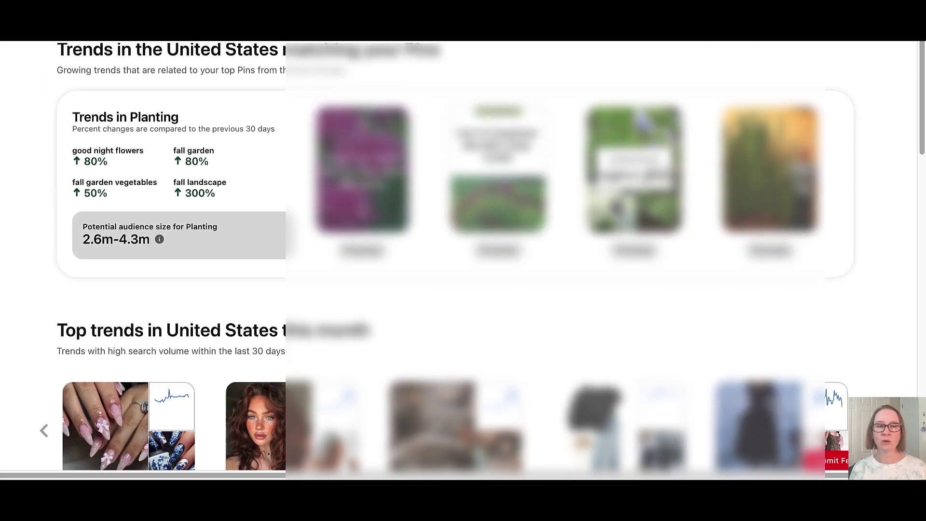
scroll(616, 207, down, 5)
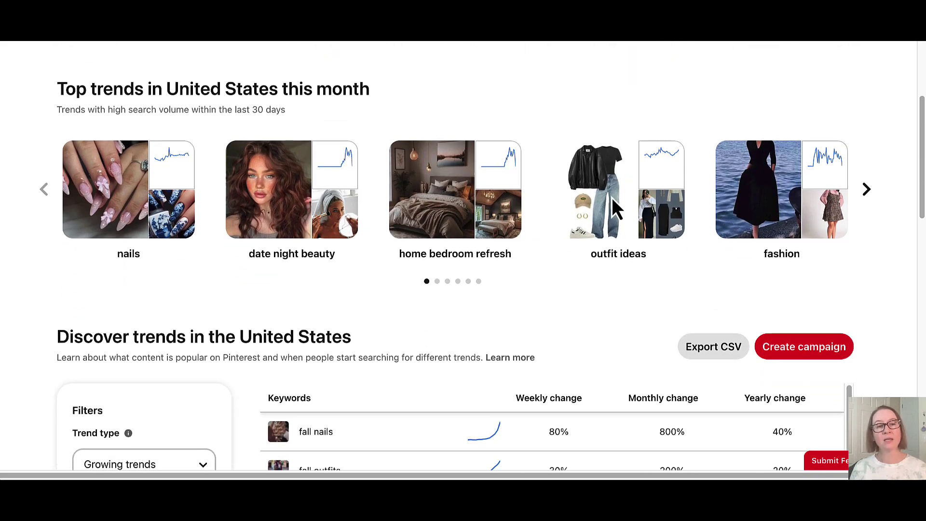
scroll(609, 207, down, 4)
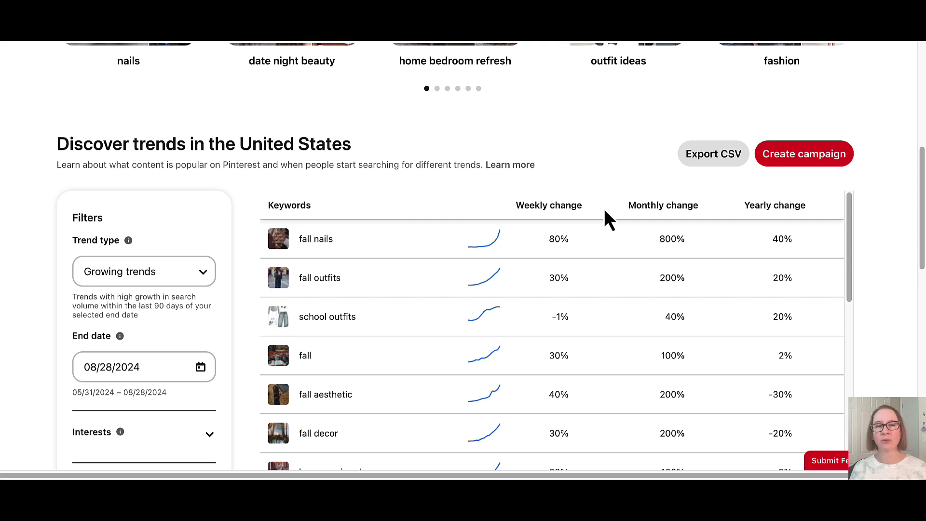
scroll(605, 212, up, 1)
scroll(606, 212, down, 2)
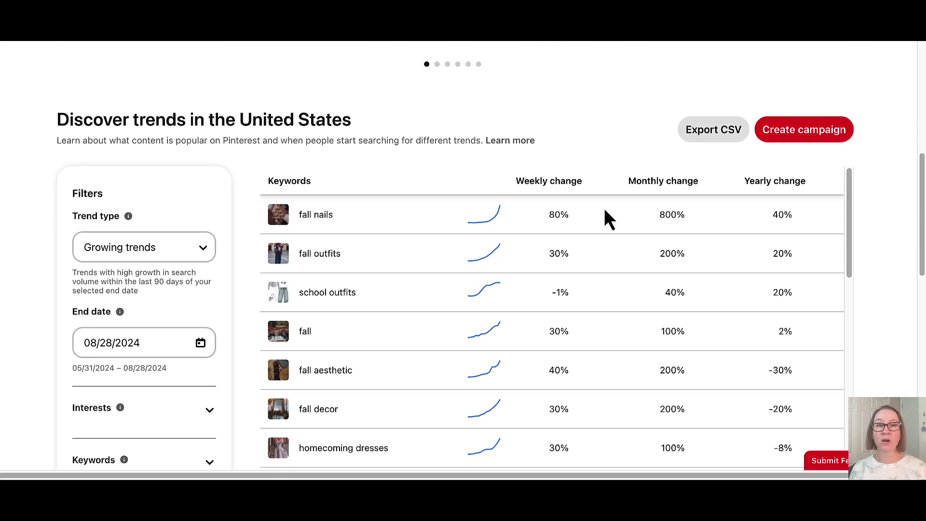
scroll(603, 212, down, 1)
scroll(593, 217, up, 2)
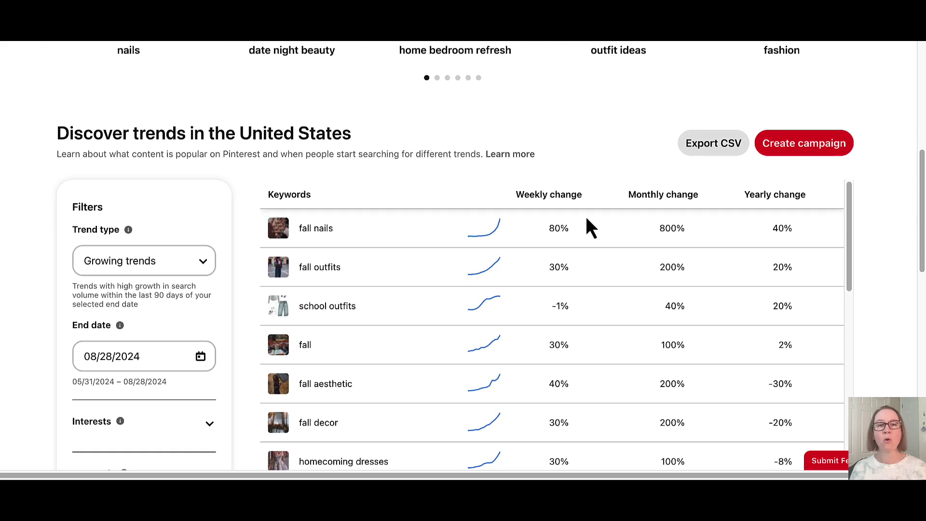
scroll(587, 218, up, 1)
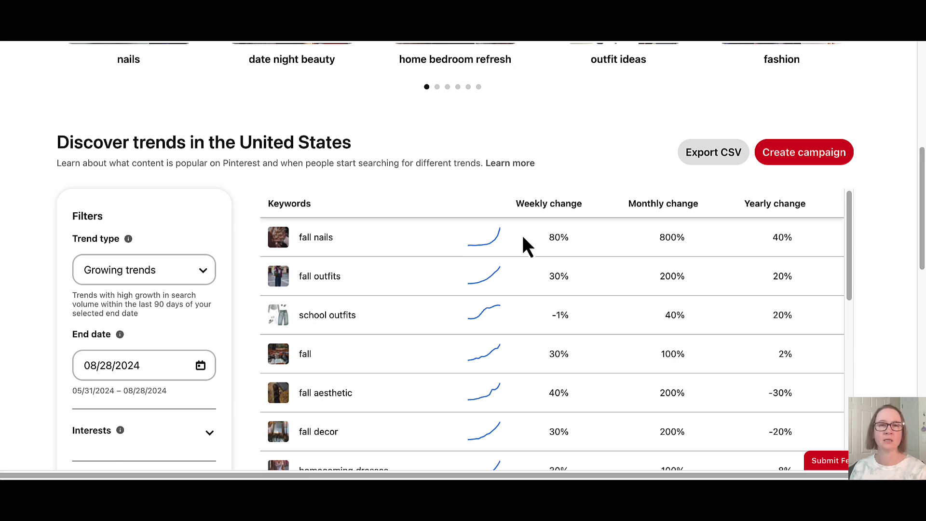
scroll(521, 241, down, 1)
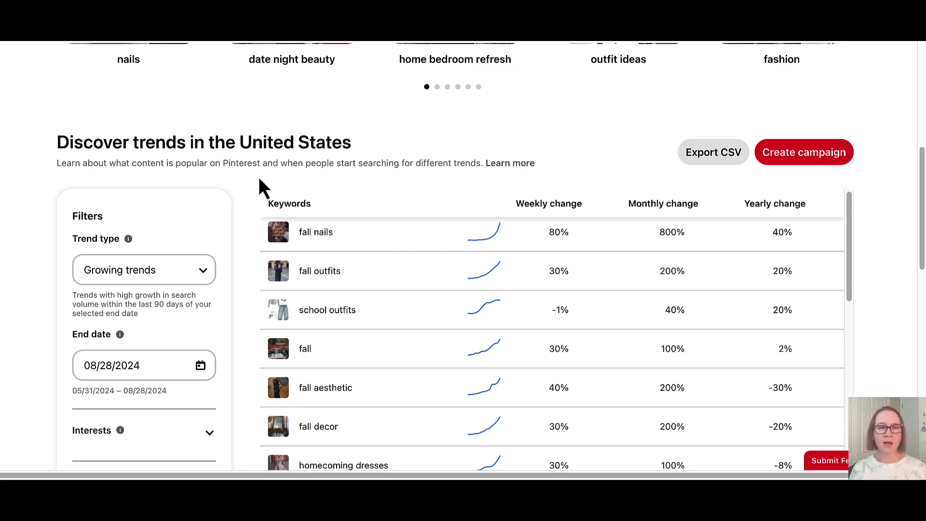
scroll(223, 206, down, 2)
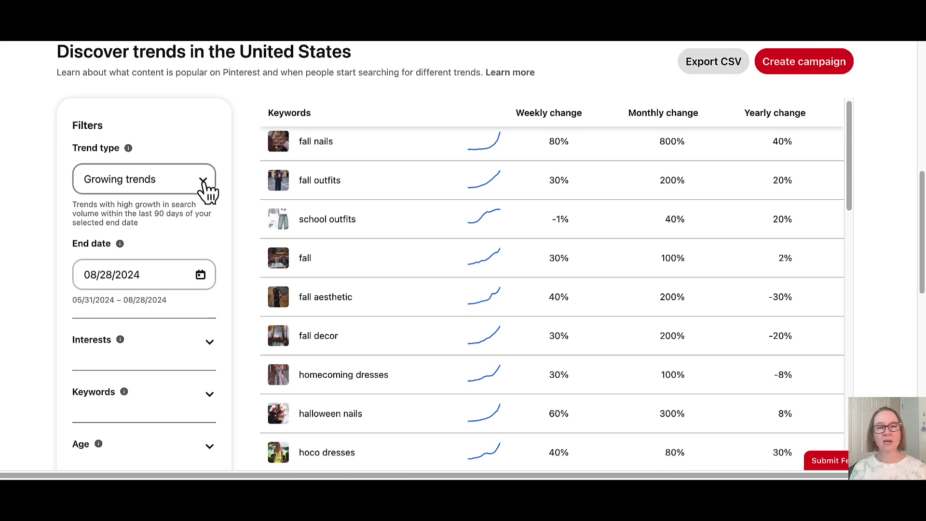
Step: Review the available trend types, keep Growing trends selected, and look through the growing keywords in the table
click(205, 186)
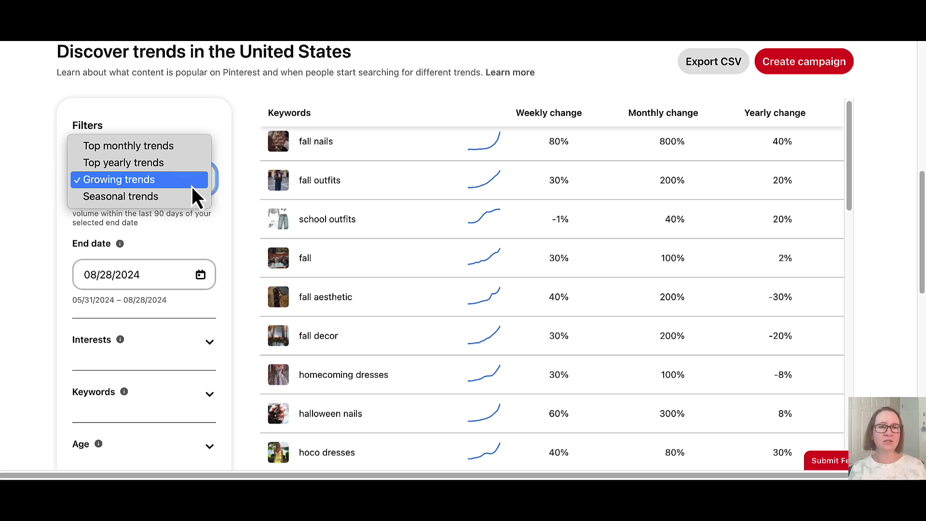
click(192, 184)
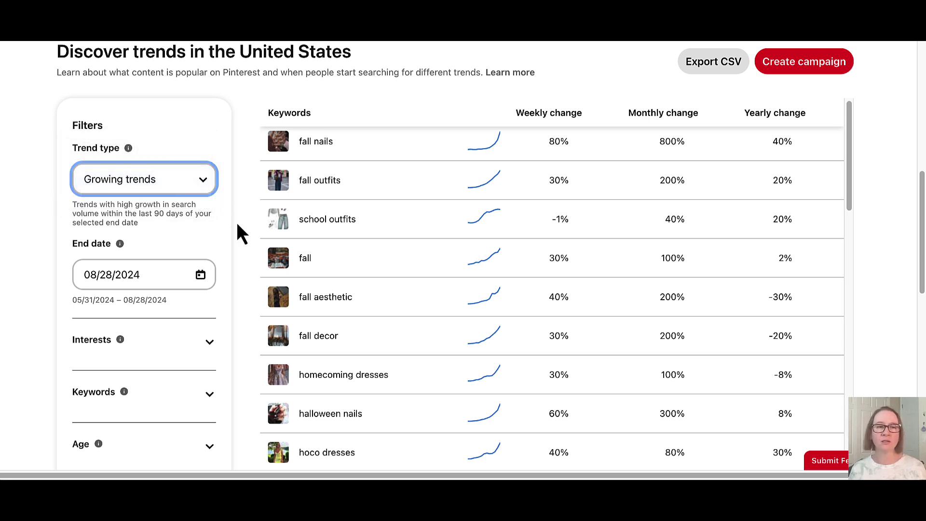
scroll(275, 221, up, 1)
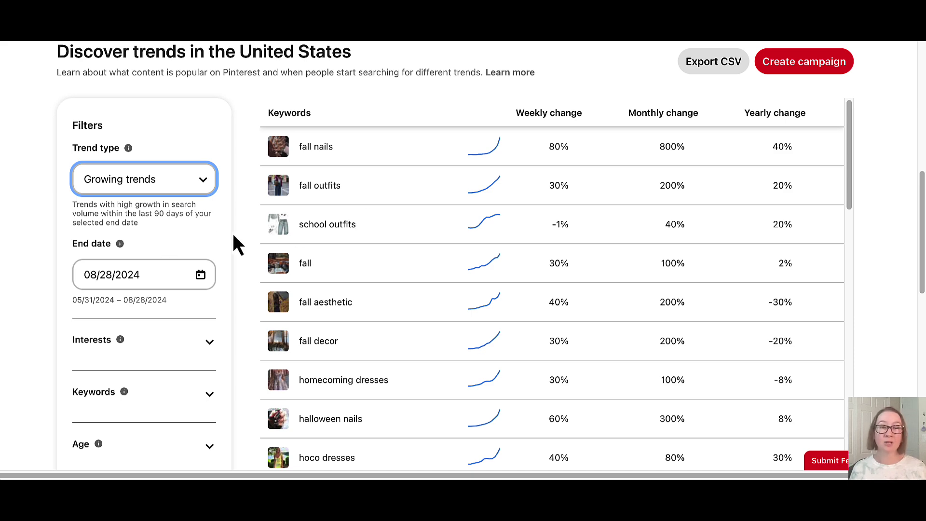
scroll(273, 243, down, 3)
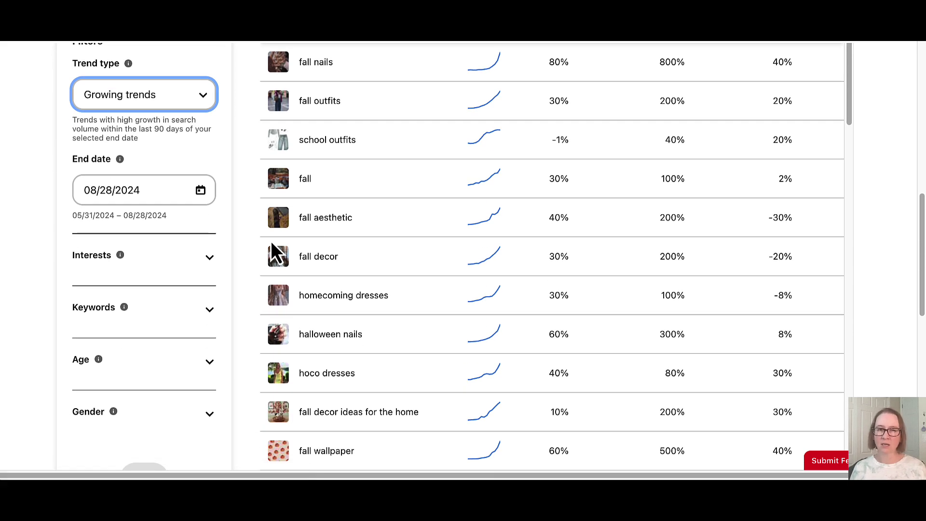
scroll(270, 241, down, 3)
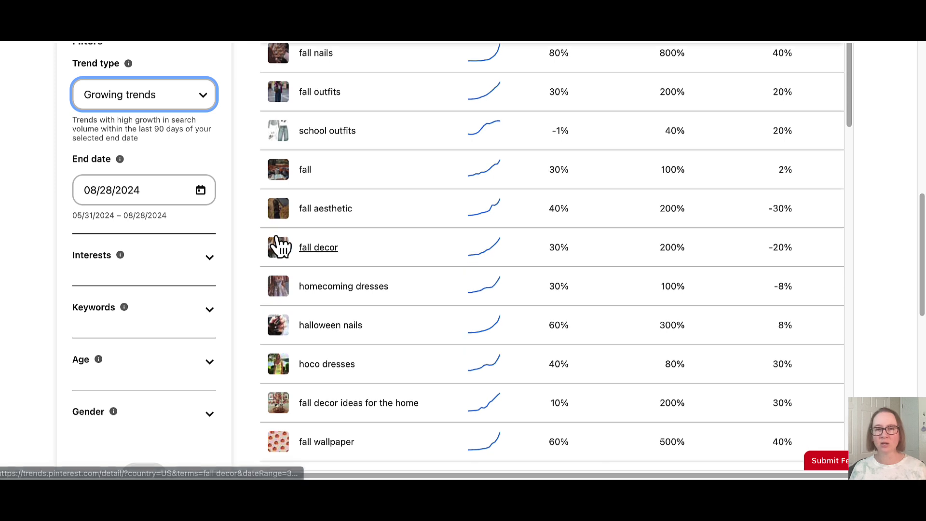
scroll(288, 245, down, 3)
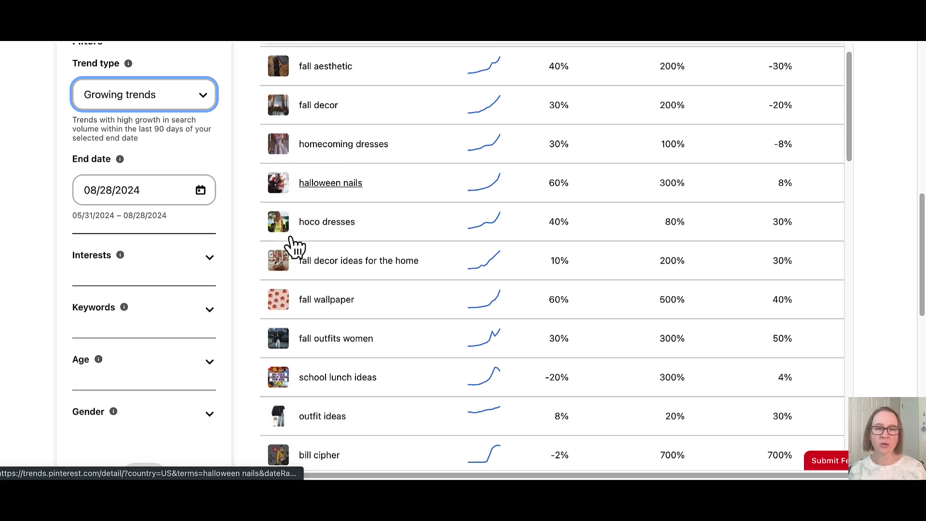
scroll(294, 246, down, 2)
Step: Filter the growing trends by the Food and Drinks interest
click(213, 269)
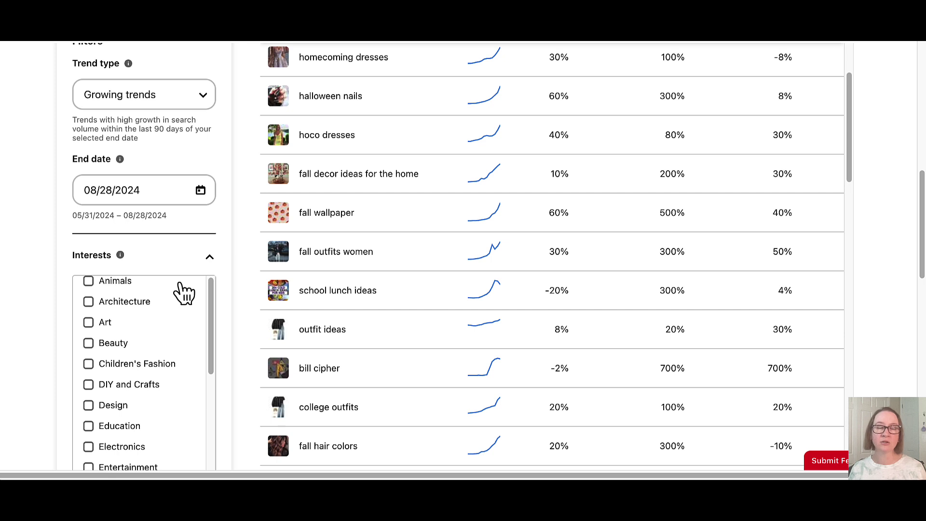
scroll(195, 292, down, 1)
scroll(184, 309, up, 1)
scroll(227, 275, down, 3)
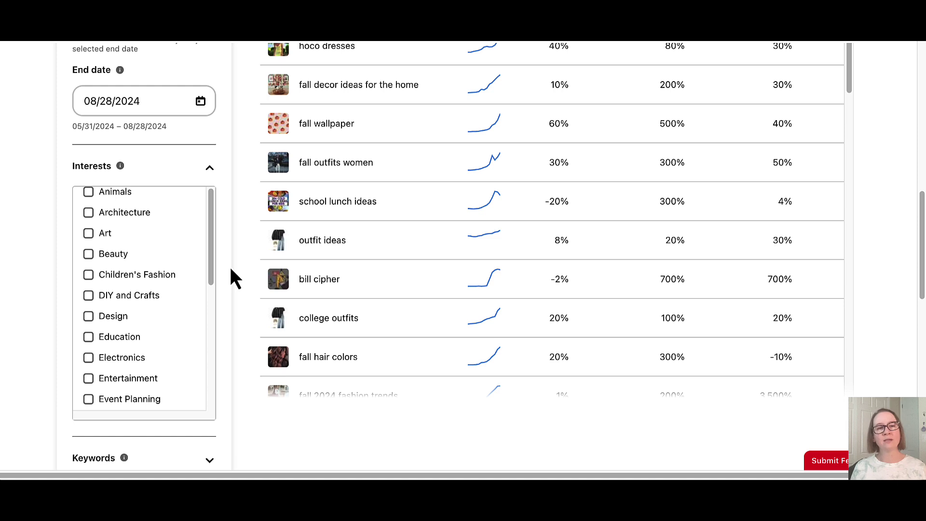
scroll(188, 291, down, 3)
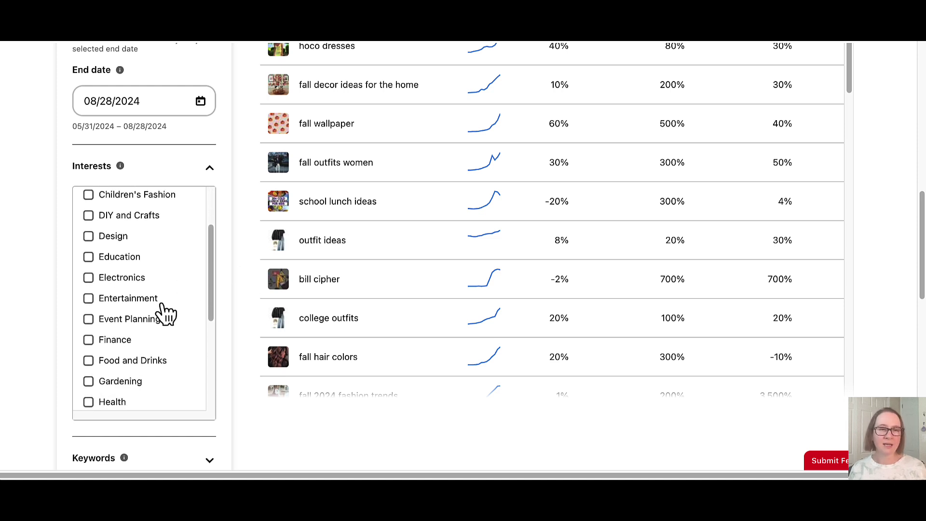
click(88, 361)
scroll(242, 274, up, 6)
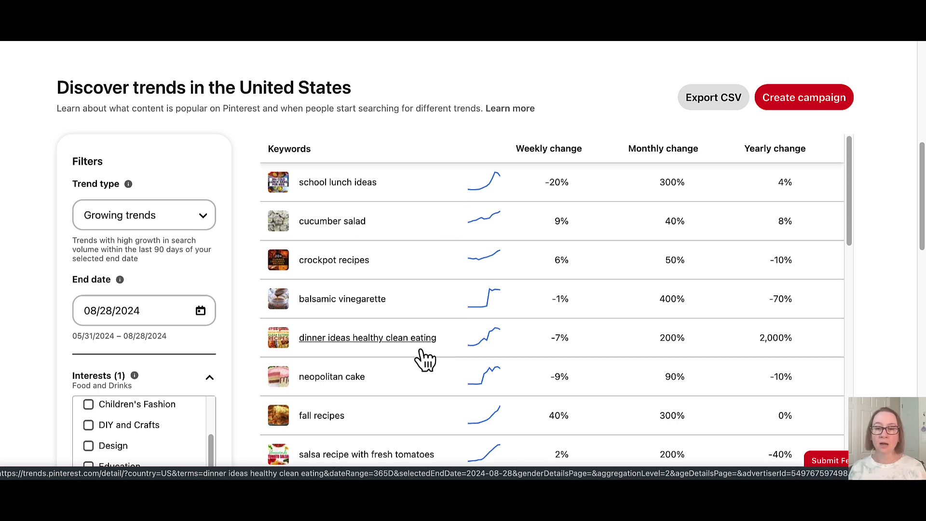
Step: Examine the growing Food and Drinks keywords and their weekly, monthly and yearly changes
scroll(424, 359, down, 2)
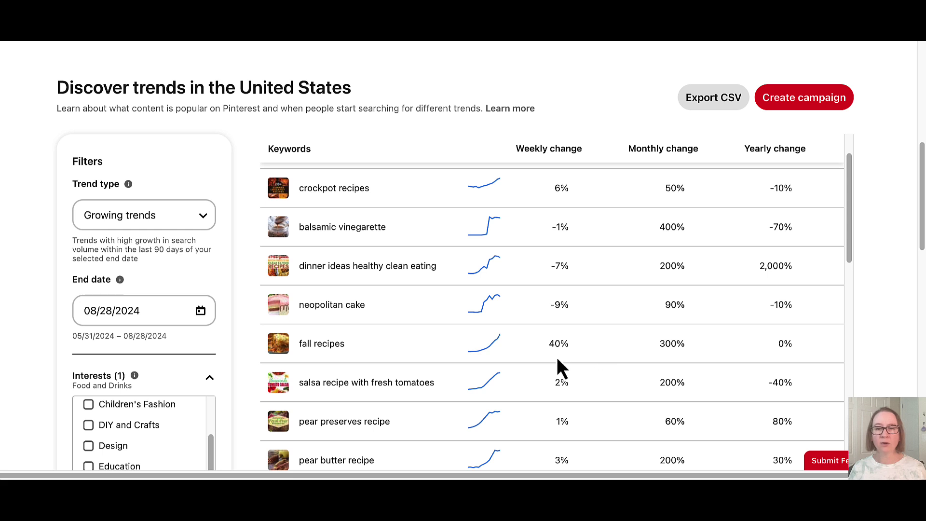
scroll(557, 361, down, 1)
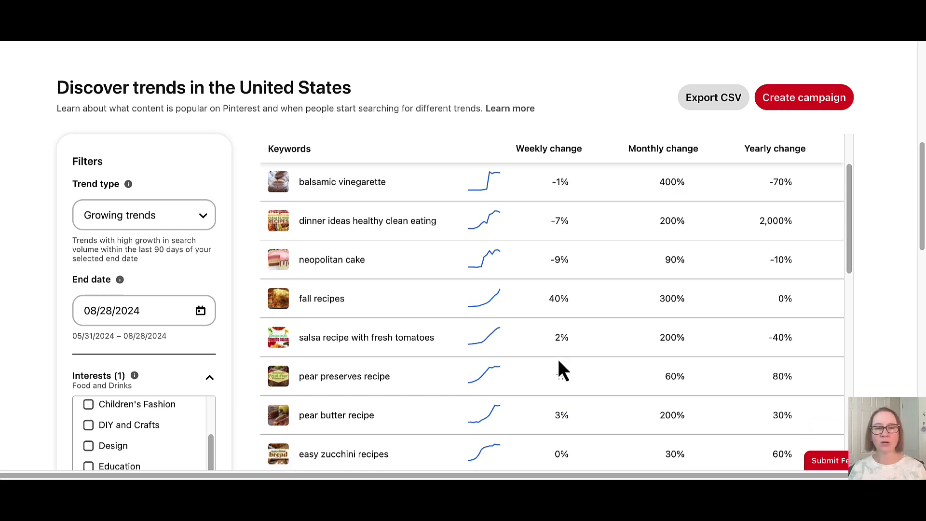
scroll(560, 366, down, 1)
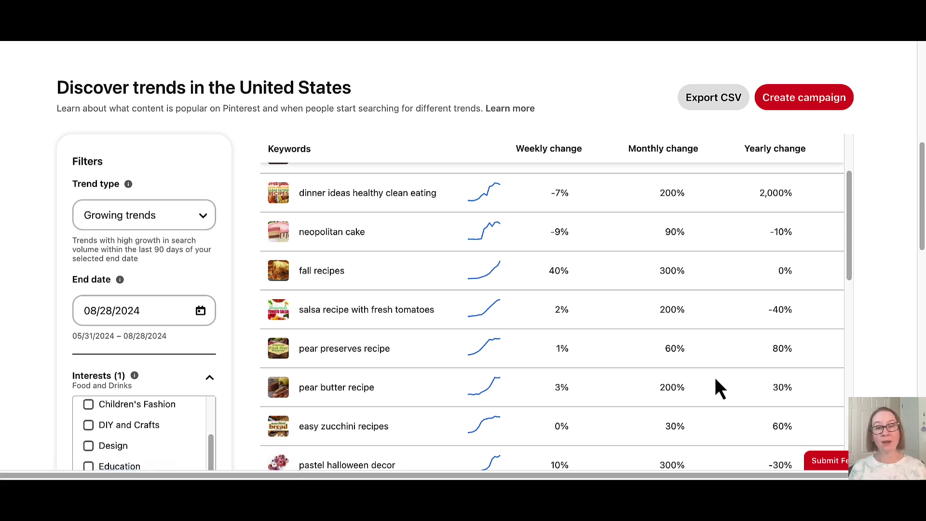
scroll(575, 384, down, 2)
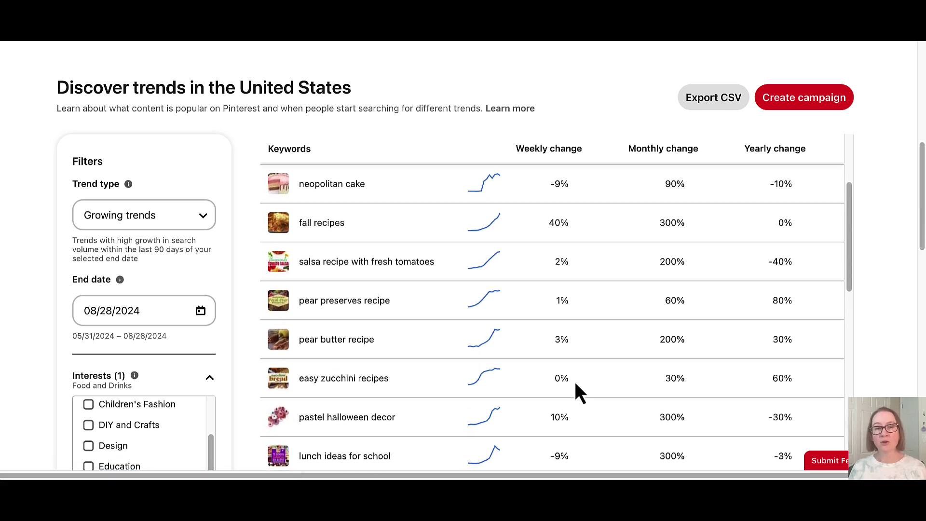
scroll(575, 384, down, 2)
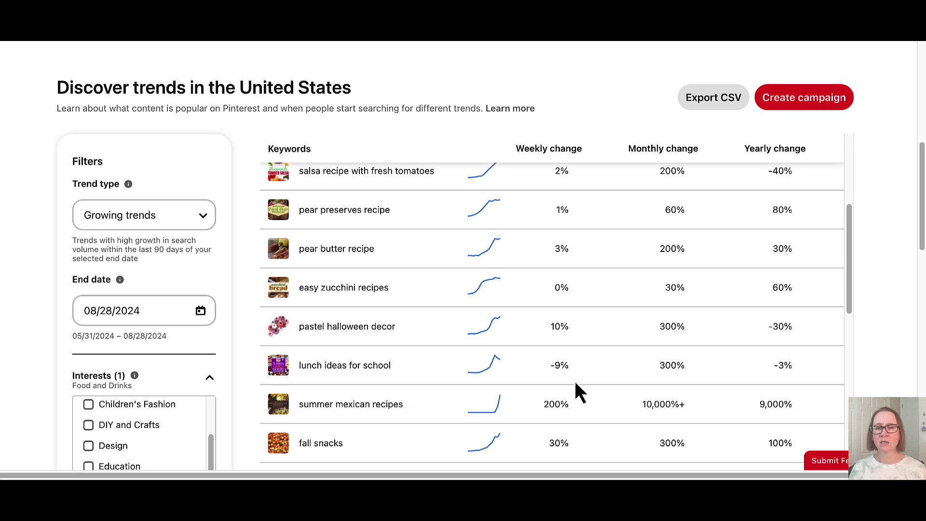
scroll(575, 384, down, 1)
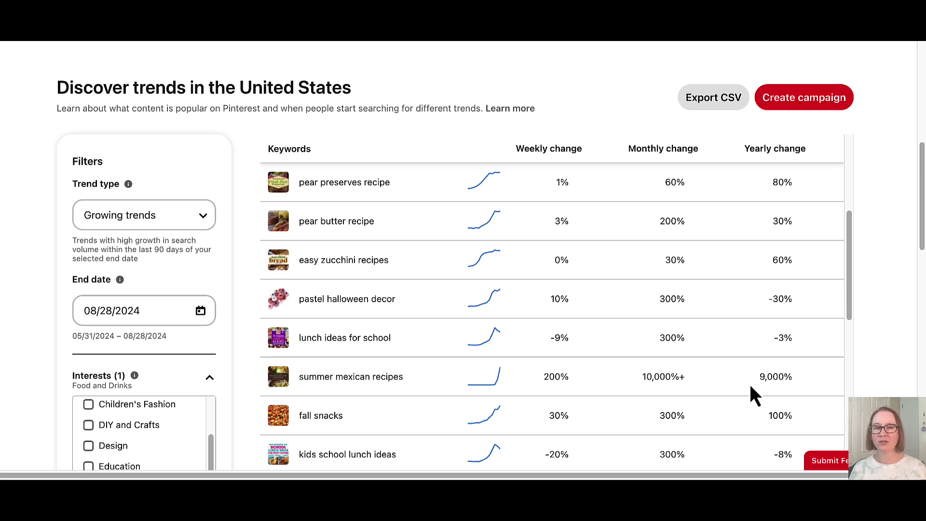
scroll(611, 393, down, 3)
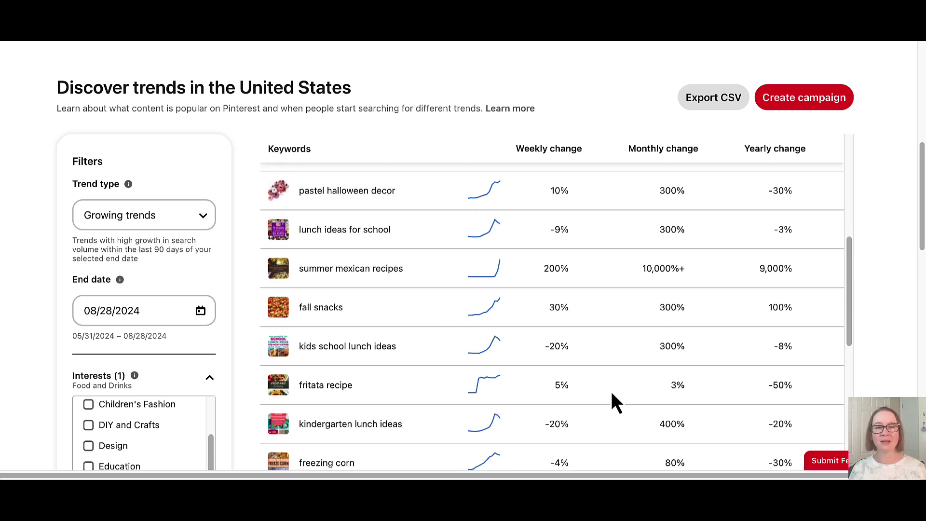
scroll(612, 394, down, 4)
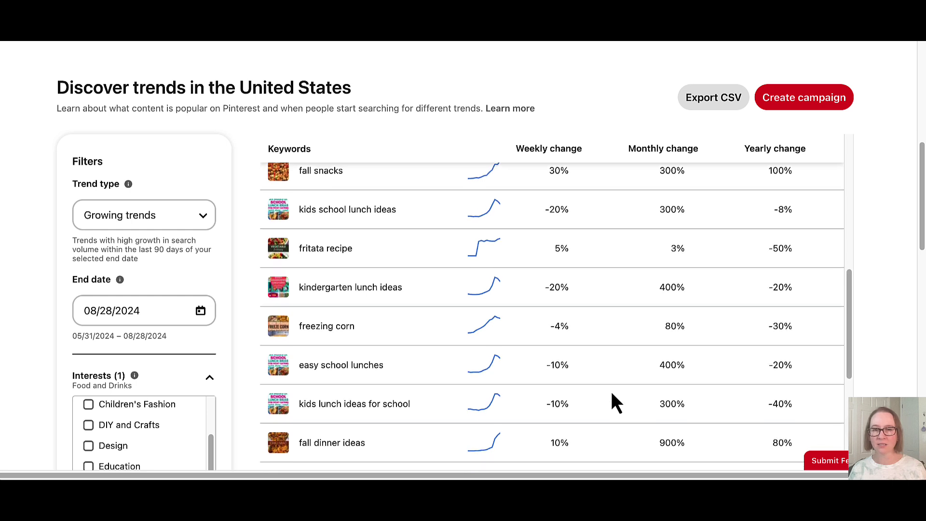
scroll(612, 393, down, 4)
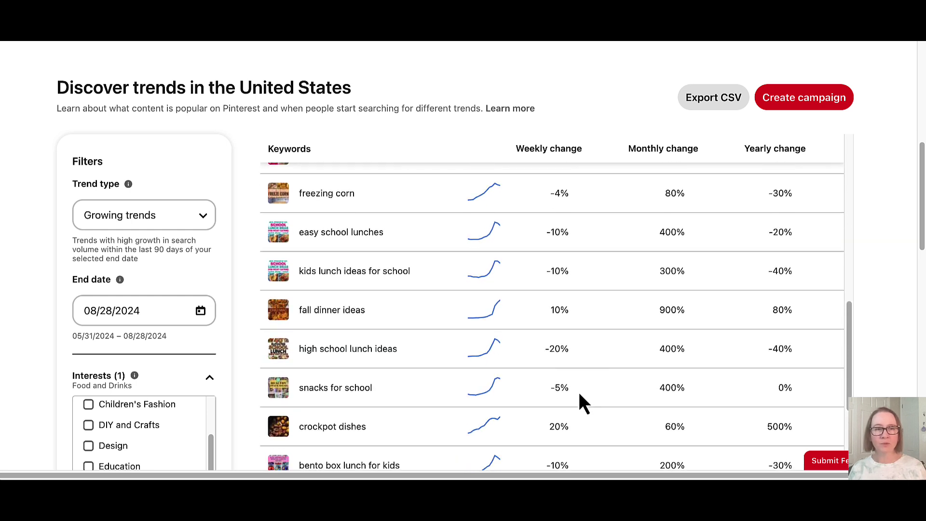
Step: Switch the trend type to Seasonal trends and check that Food and Drinks is the selected interest
click(200, 219)
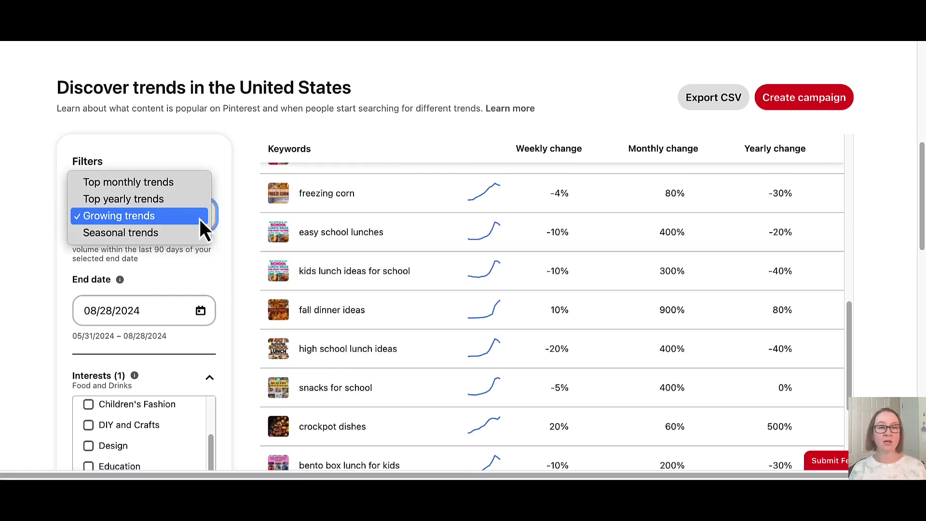
click(184, 234)
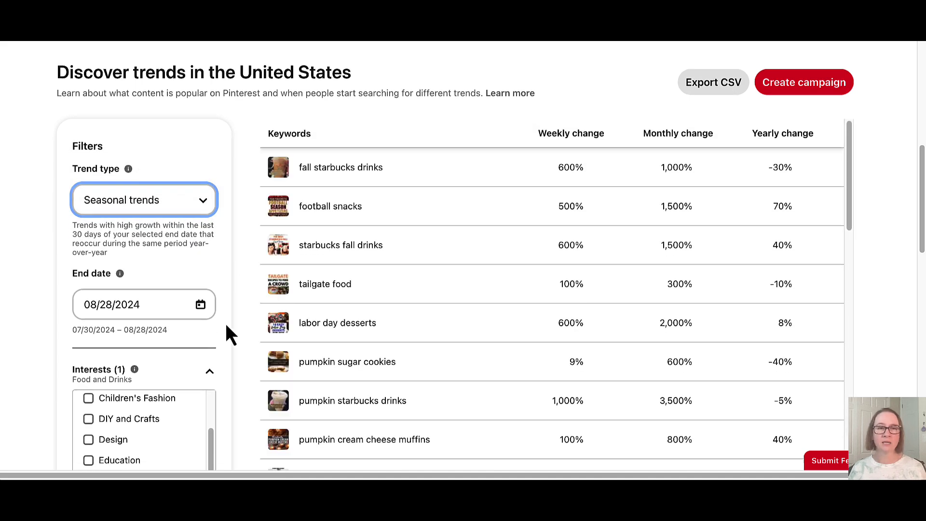
scroll(193, 347, down, 2)
scroll(166, 366, down, 3)
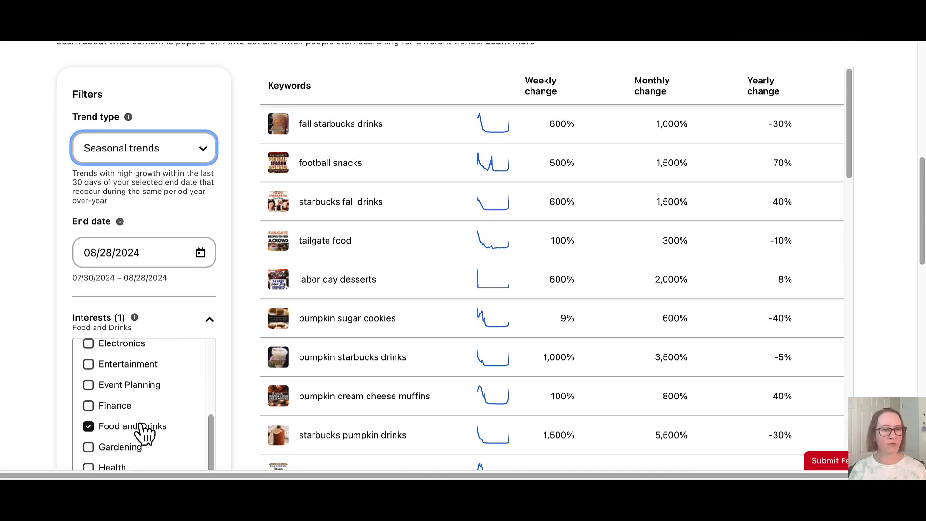
scroll(234, 332, up, 2)
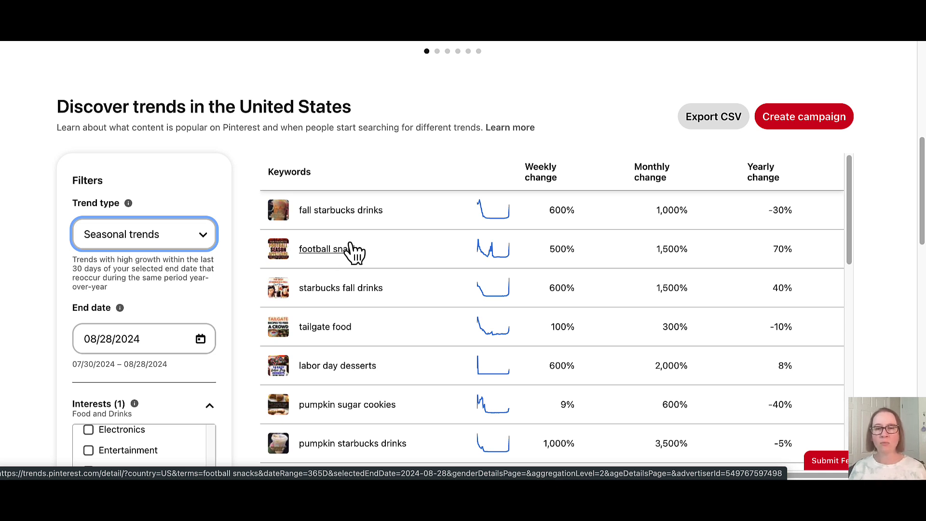
Step: Open the football snacks keyword's trend details and check the date range options for its interest over time, keeping Past 1 year
click(343, 253)
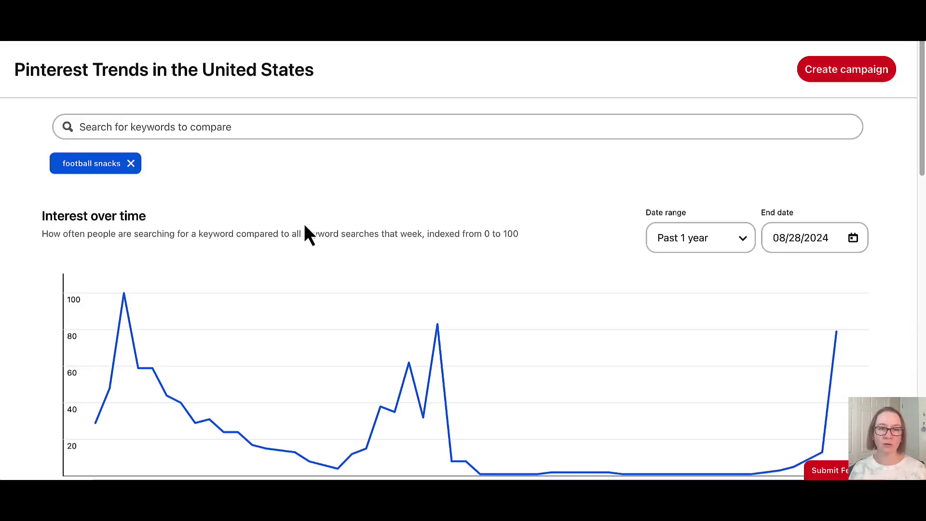
scroll(306, 233, down, 3)
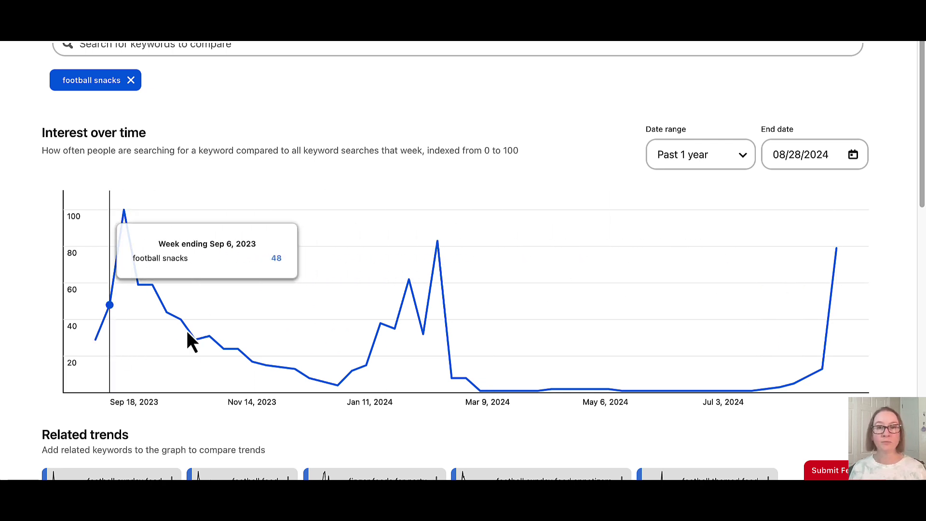
click(725, 165)
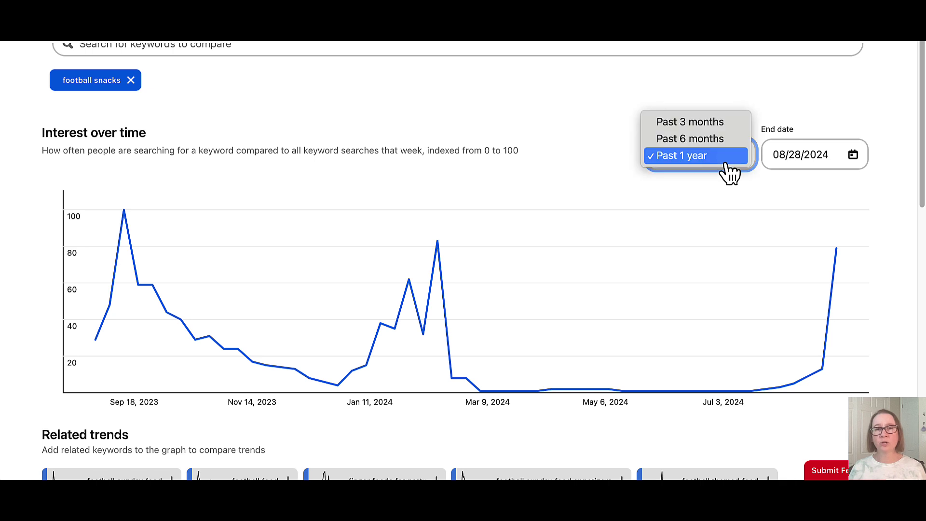
click(797, 172)
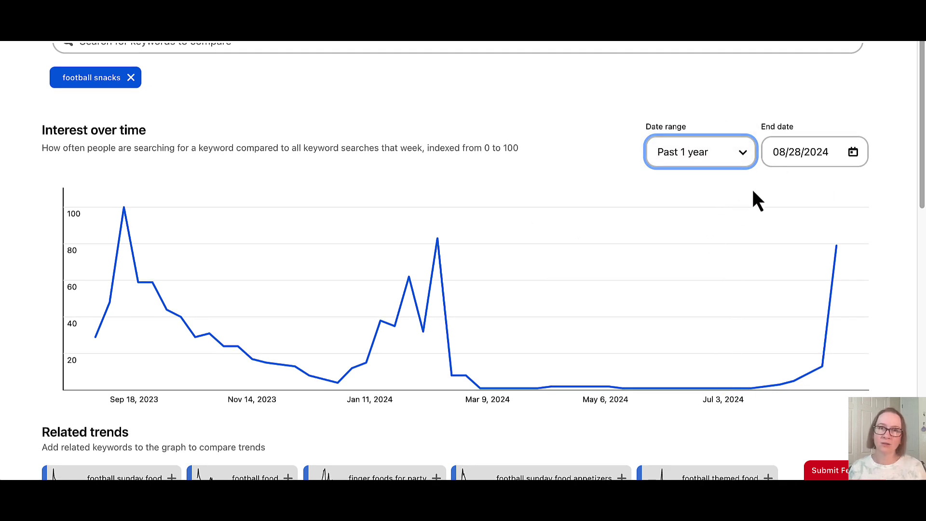
Step: Examine the related trends, age and gender demographics, and popular Pins for football snacks
scroll(747, 205, down, 3)
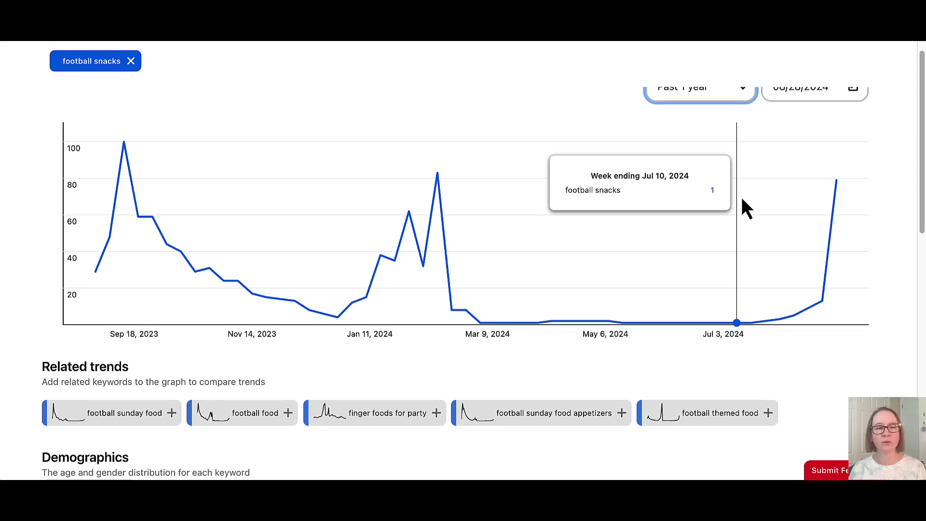
scroll(521, 279, down, 2)
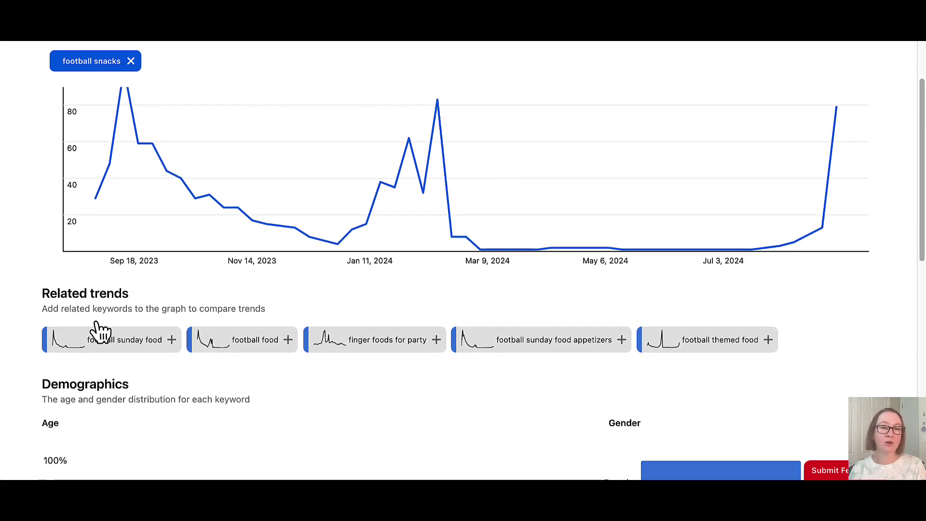
scroll(285, 395, up, 4)
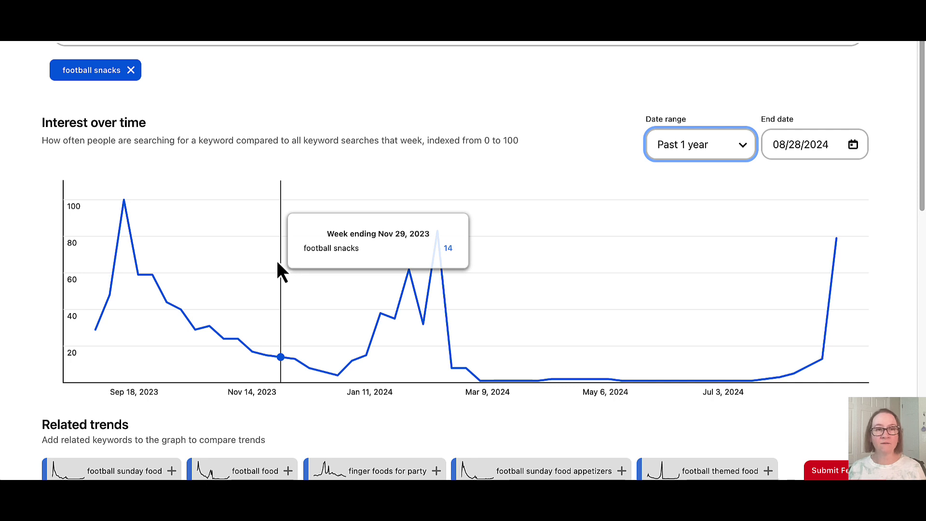
scroll(276, 263, down, 4)
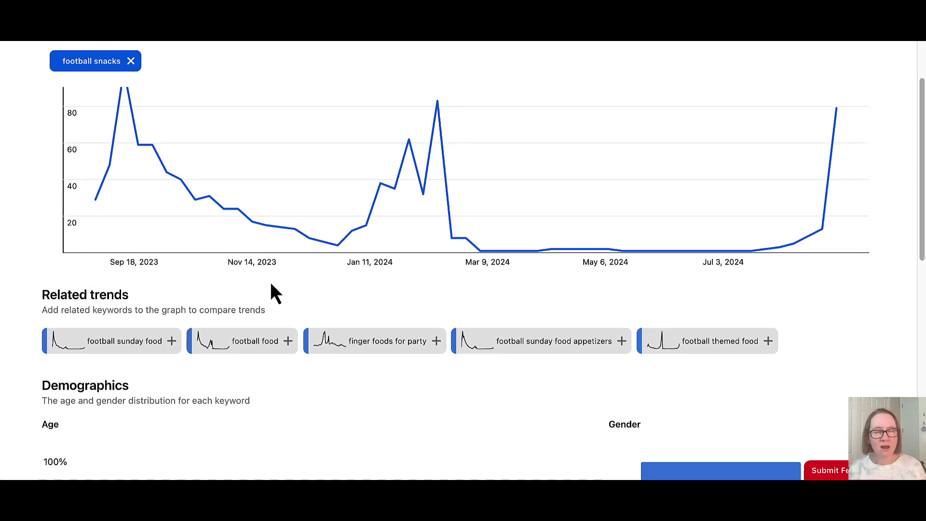
scroll(271, 293, down, 1)
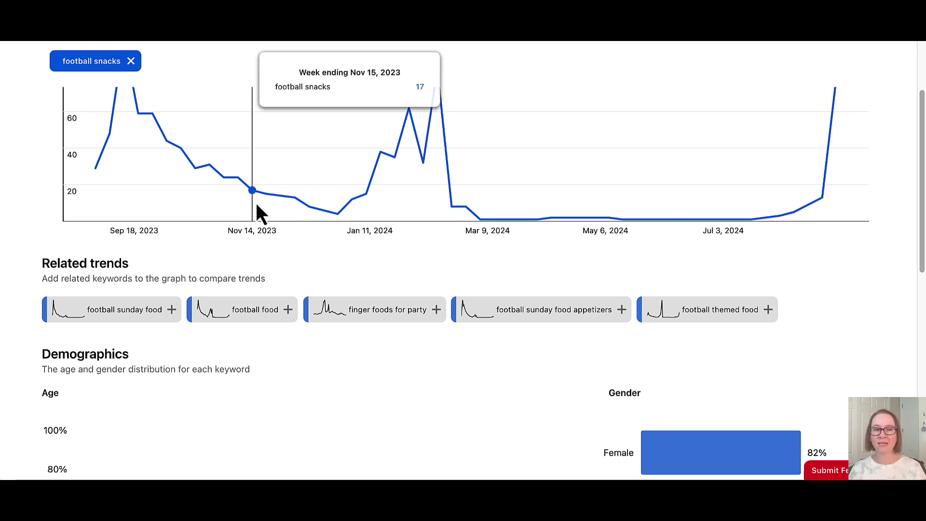
scroll(259, 212, down, 1)
scroll(257, 203, down, 10)
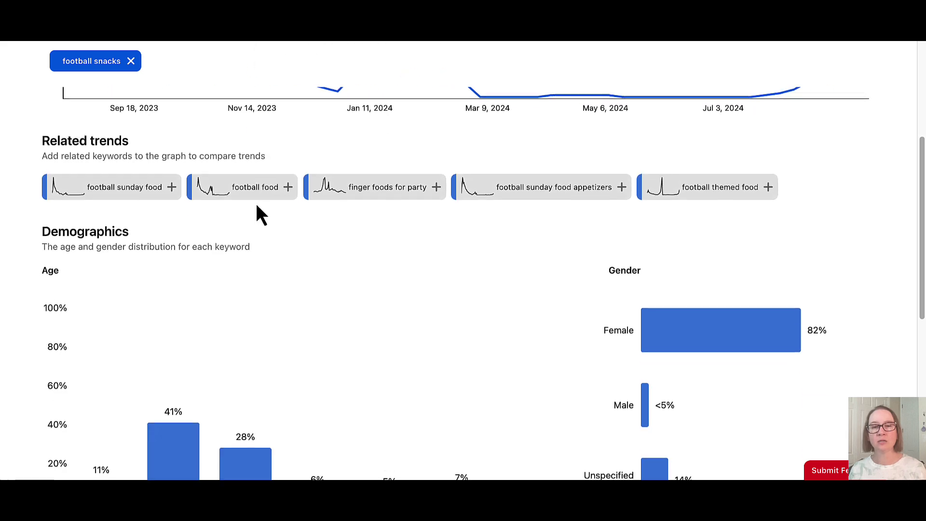
scroll(256, 206, down, 3)
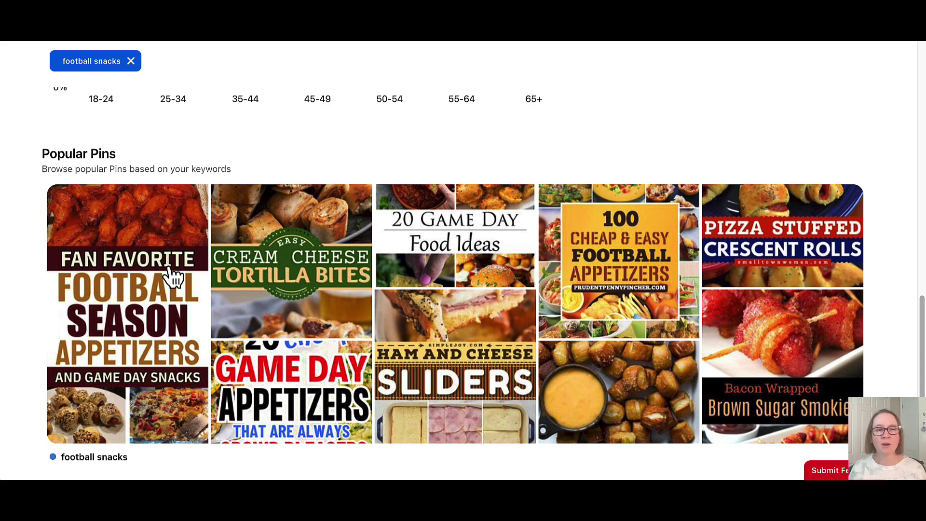
Step: Open the Pinterest search results for football snacks from the popular Pins and review the ranking Pins' designs, titles and engagement metrics
click(140, 279)
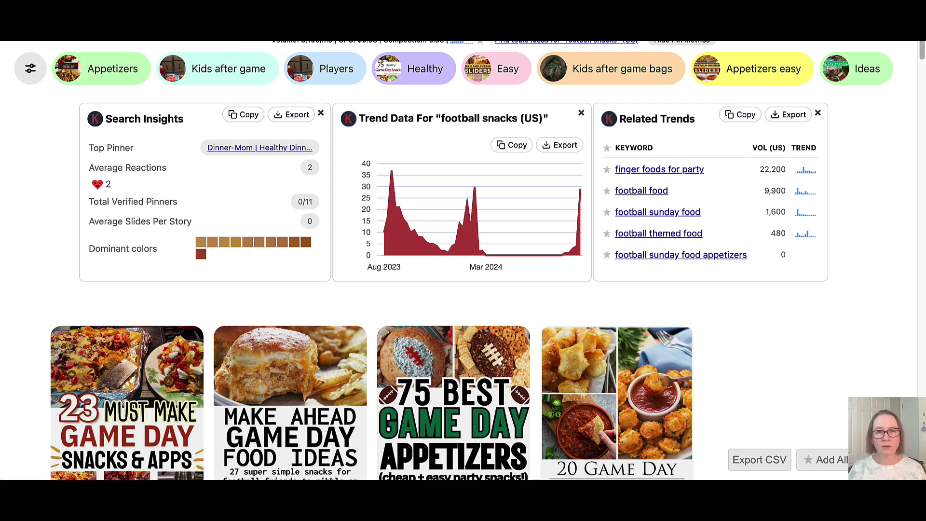
scroll(244, 231, down, 3)
scroll(241, 224, down, 5)
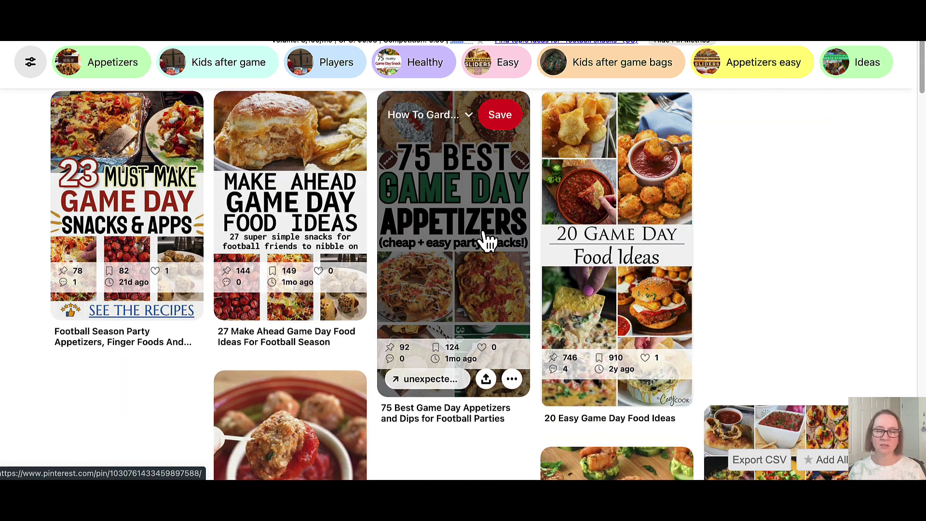
scroll(488, 241, down, 1)
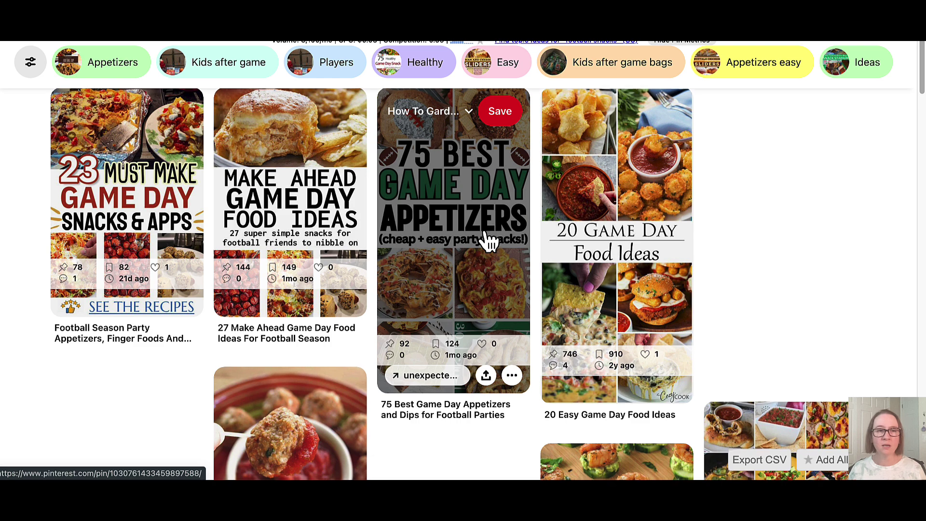
scroll(488, 241, down, 6)
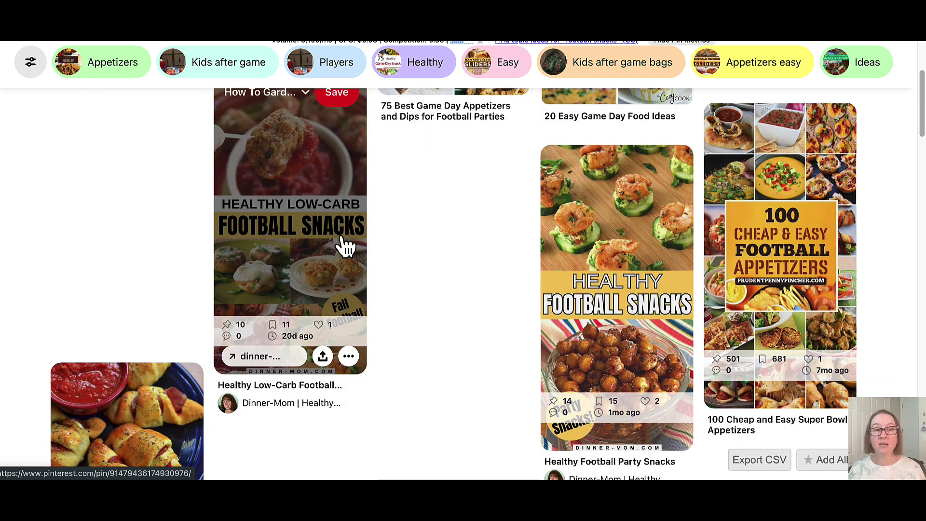
scroll(442, 265, down, 1)
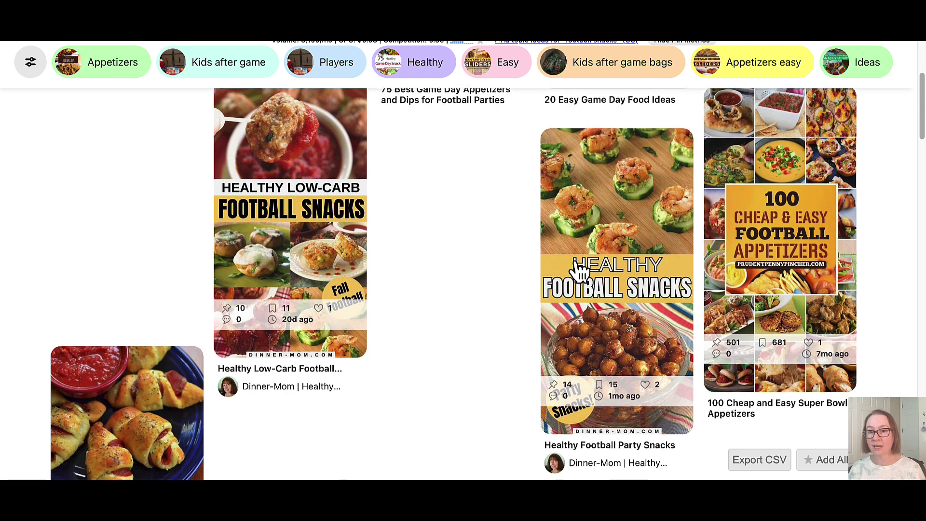
scroll(527, 263, down, 2)
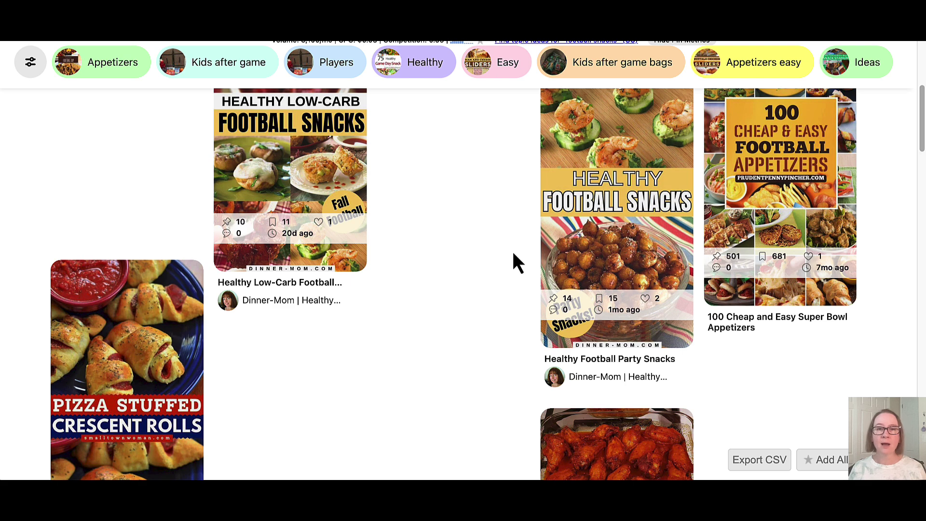
scroll(434, 252, up, 5)
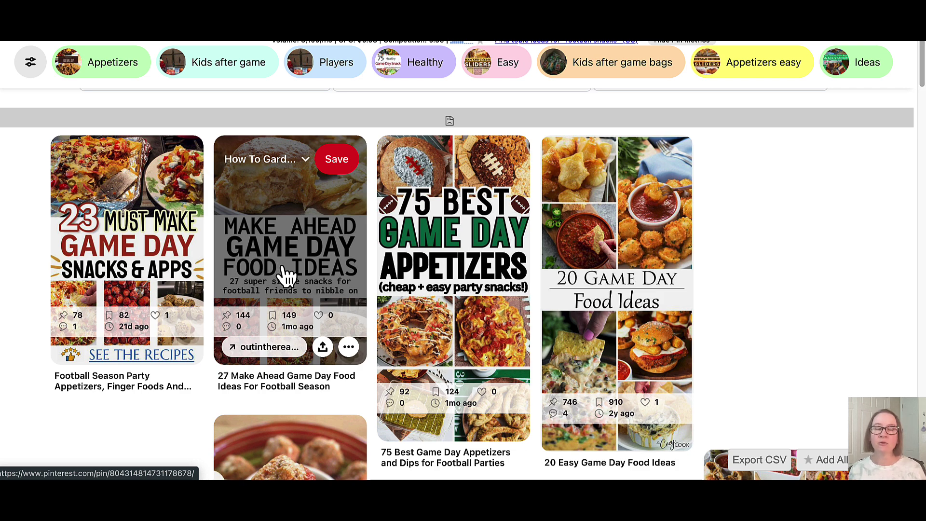
Step: Narrow the football snacks search to Appetizers to review its Pins and suggested keywords, and return to the Seasonal trends table
mouse_move(187, 149)
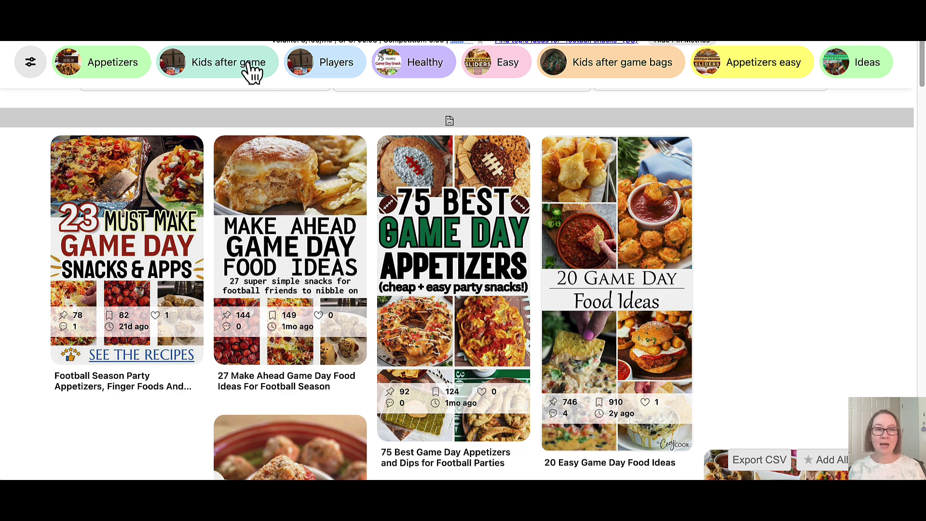
click(112, 65)
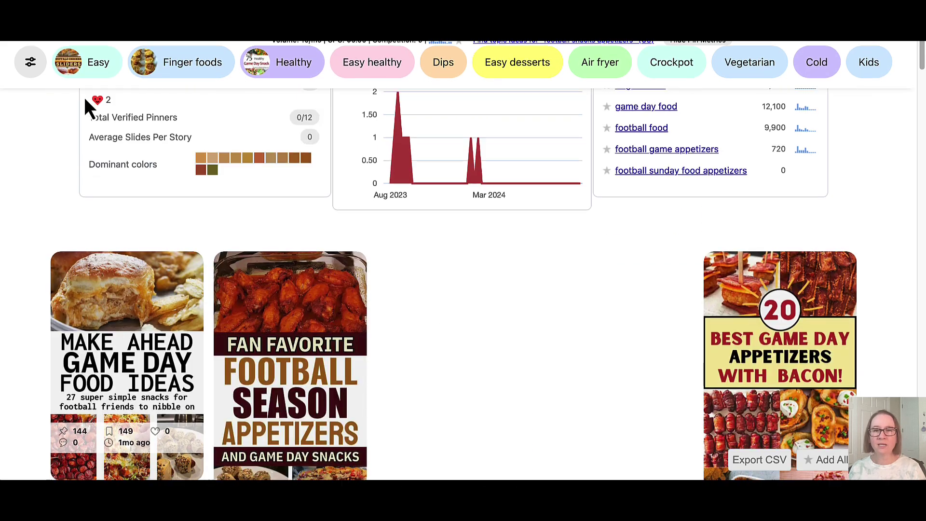
scroll(84, 107, down, 2)
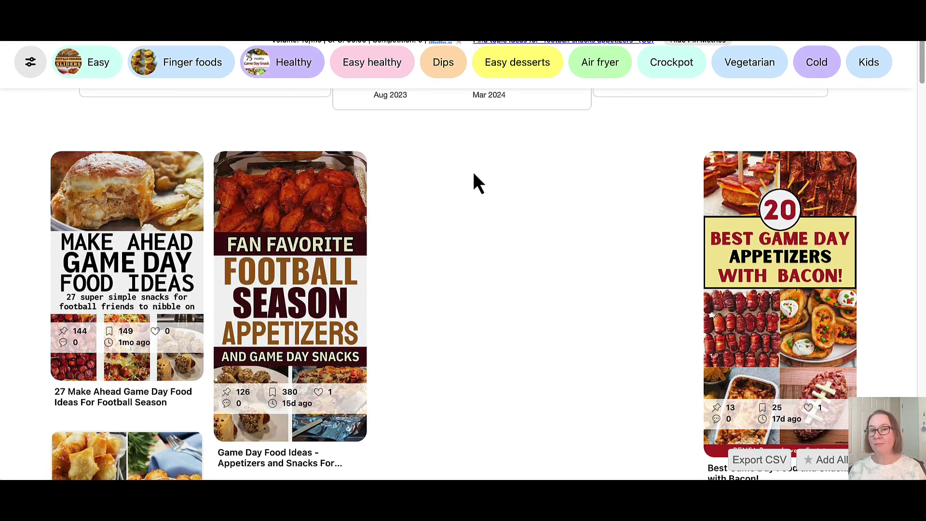
mouse_move(717, 275)
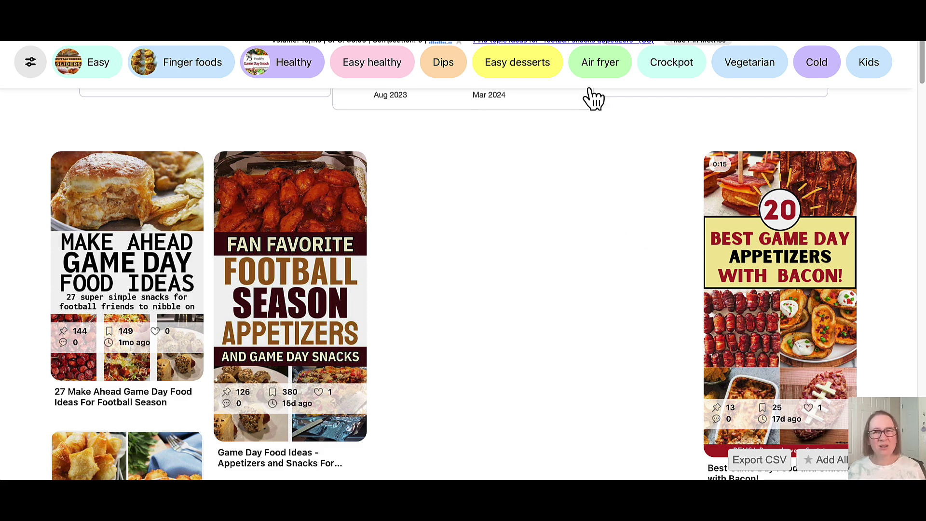
key(alt+Left)
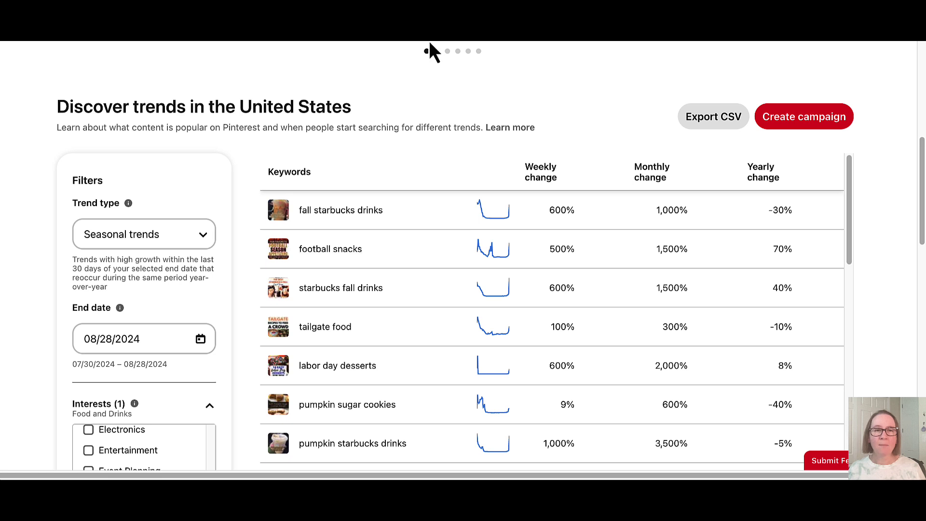